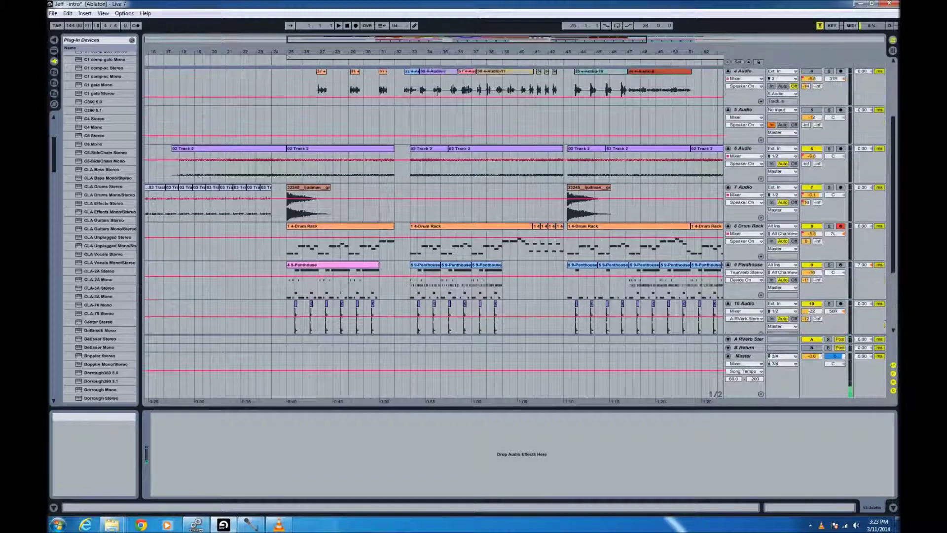
- Play the 7 Audio track soloed from the start of the arrangement to hear the intro samples
{"action": "left_click_drag", "start_coordinate": [362, 53], "coordinate": [362, 37]}
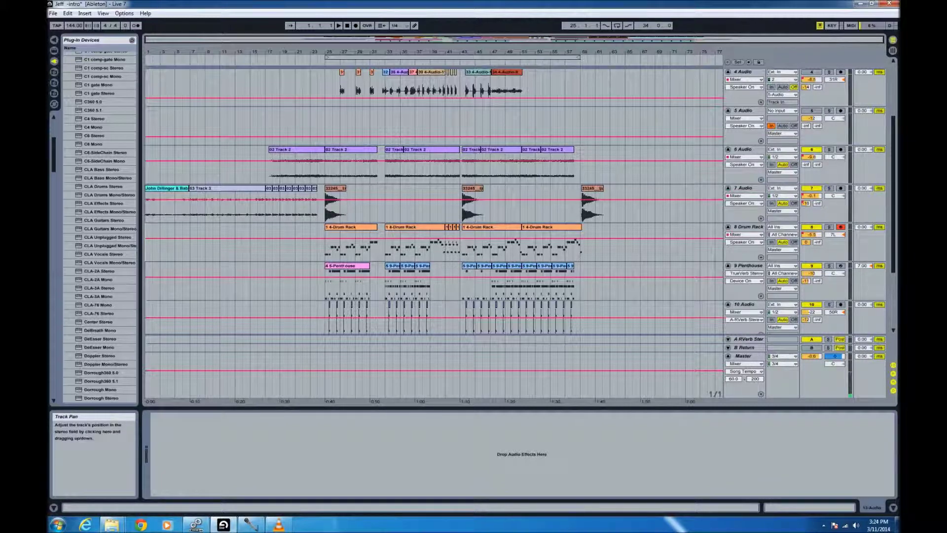
{"action": "left_click", "coordinate": [829, 188]}
{"action": "key", "text": "space"}
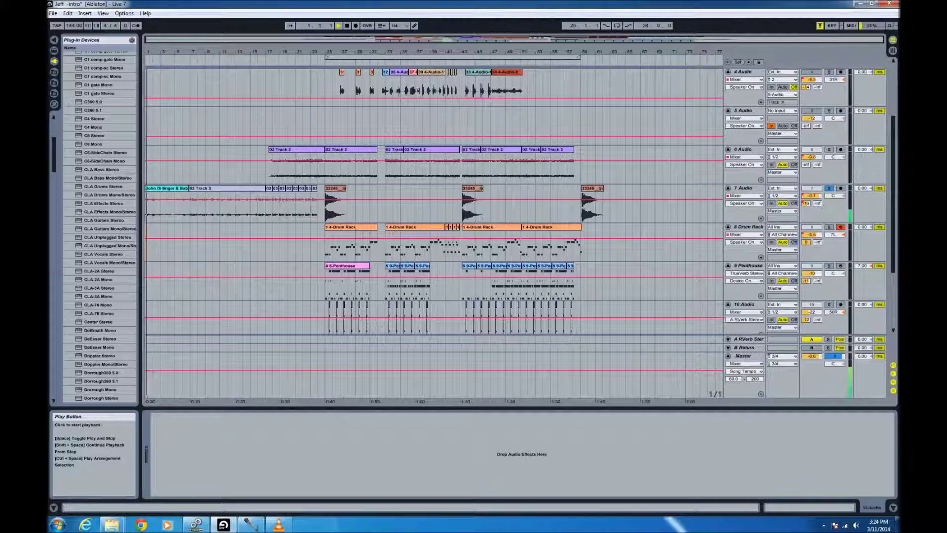
{"action": "scroll", "coordinate": [493, 232], "scroll_direction": "down", "scroll_amount": 5}
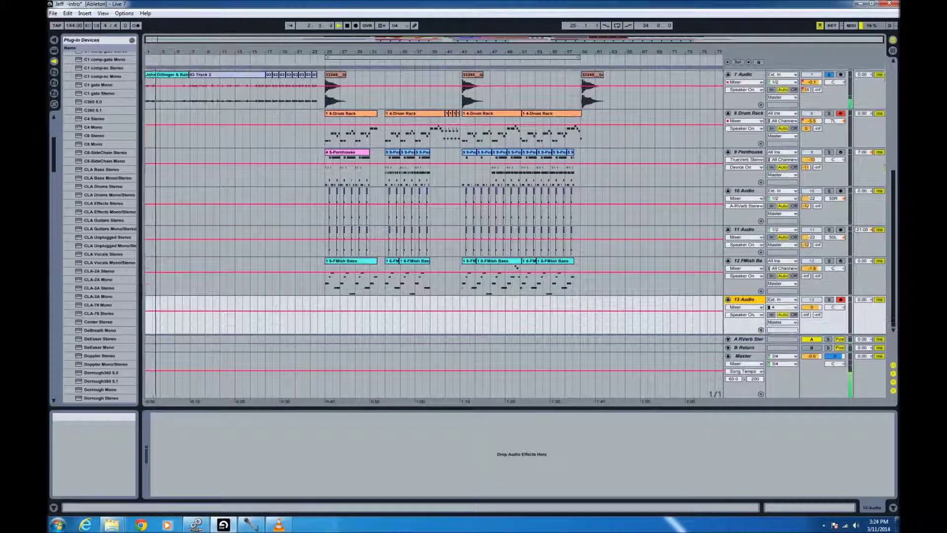
{"action": "scroll", "coordinate": [493, 232], "scroll_direction": "up", "scroll_amount": 1}
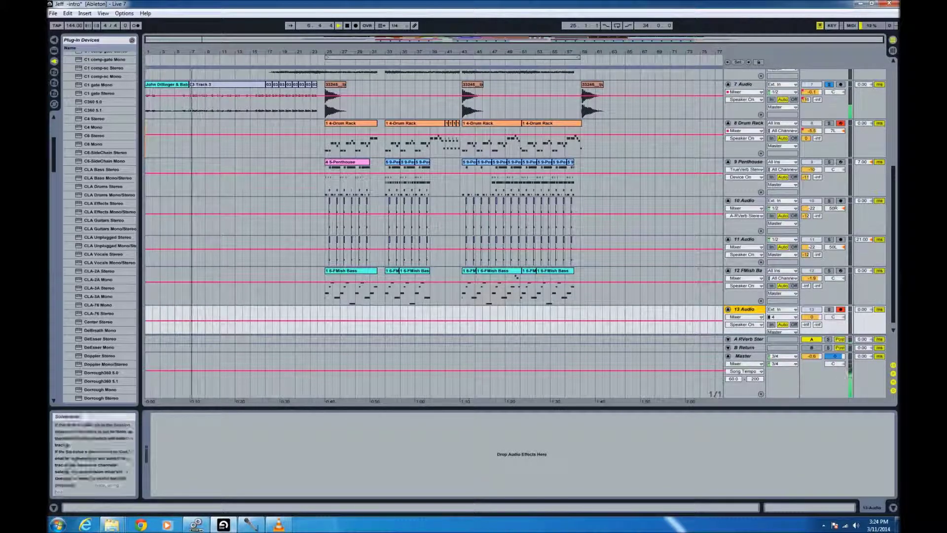
{"action": "left_click", "coordinate": [347, 25]}
{"action": "left_click", "coordinate": [829, 85]}
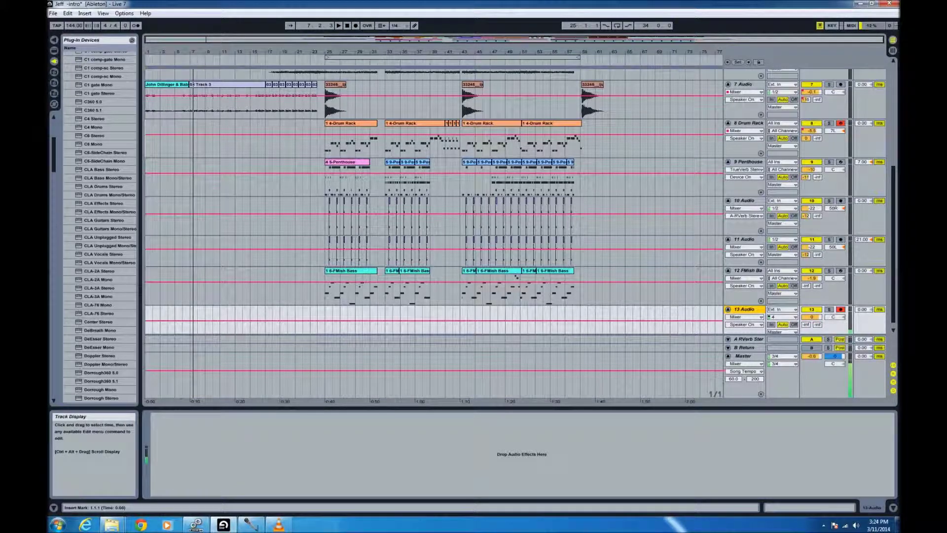
- Show the device chain of the 8 Drum Rack track and examine its sample pads
{"action": "left_click", "coordinate": [748, 122]}
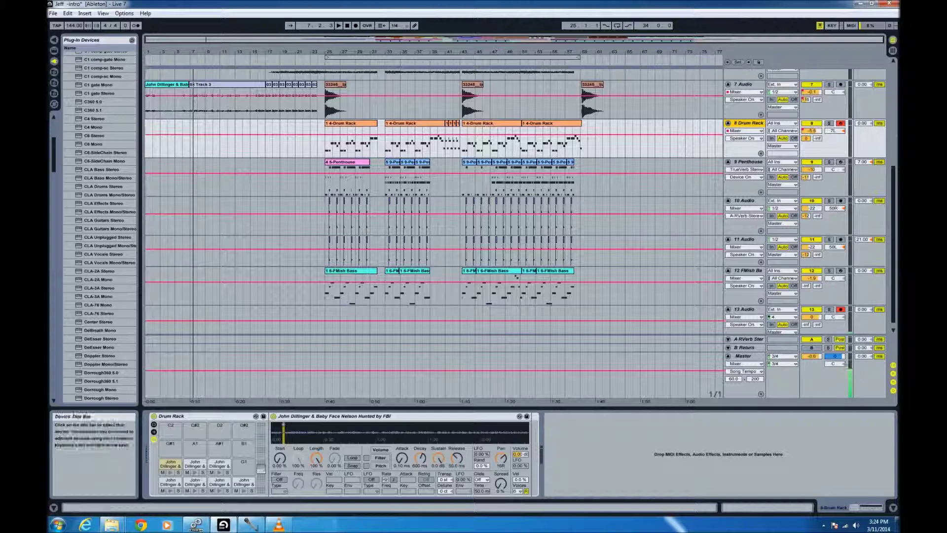
{"action": "left_click", "coordinate": [207, 416]}
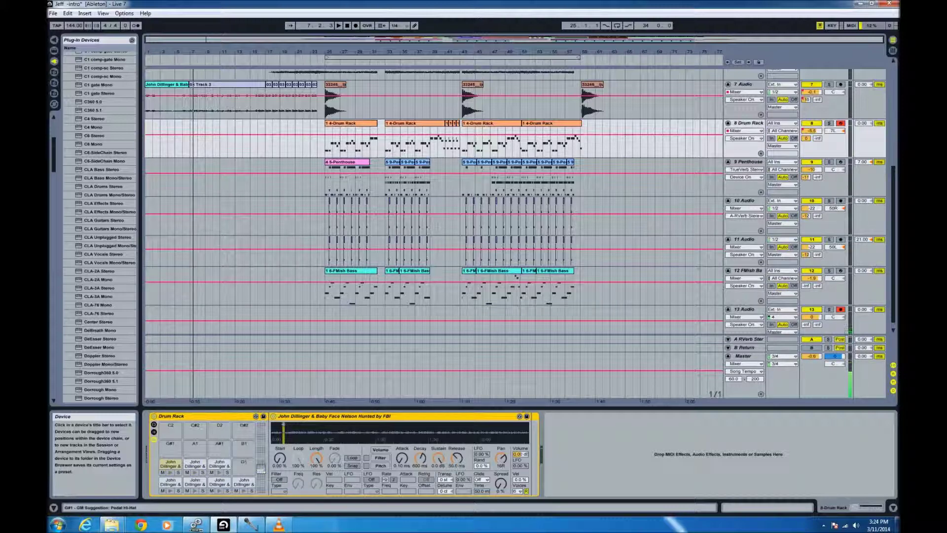
{"action": "mouse_move", "coordinate": [251, 524]}
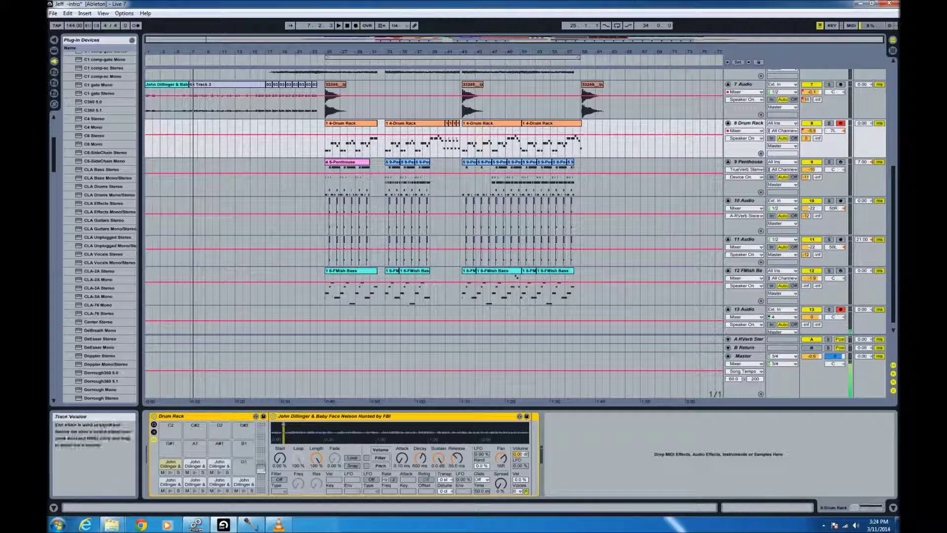
- Play the 8 Drum Rack track soloed from bar 25, ending with playback stopped and the solo off
{"action": "left_click", "coordinate": [829, 123]}
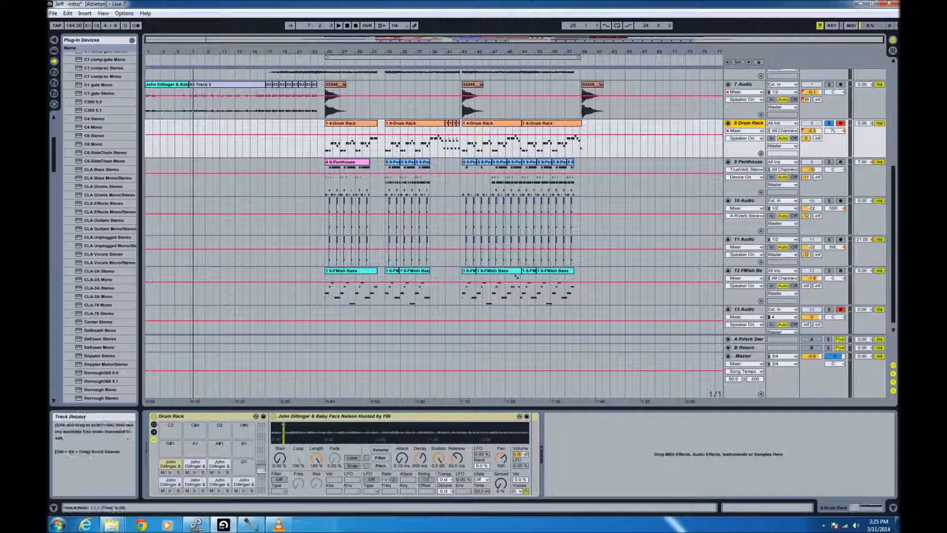
{"action": "left_click", "coordinate": [327, 52]}
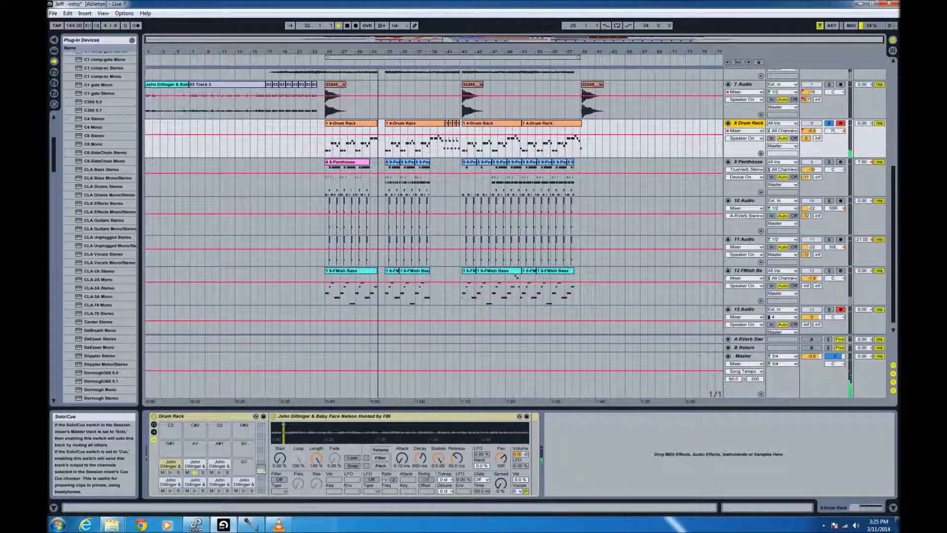
{"action": "left_click", "coordinate": [347, 25]}
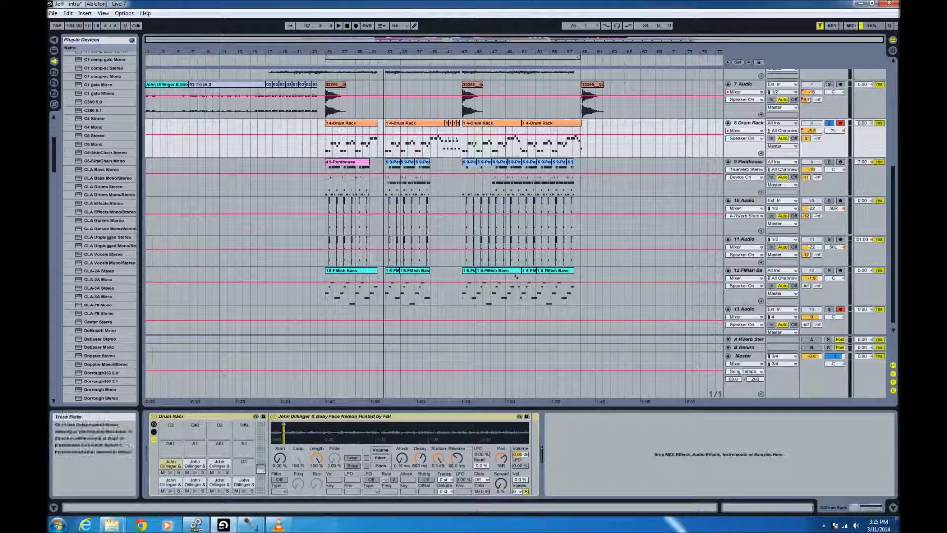
{"action": "left_click", "coordinate": [849, 394]}
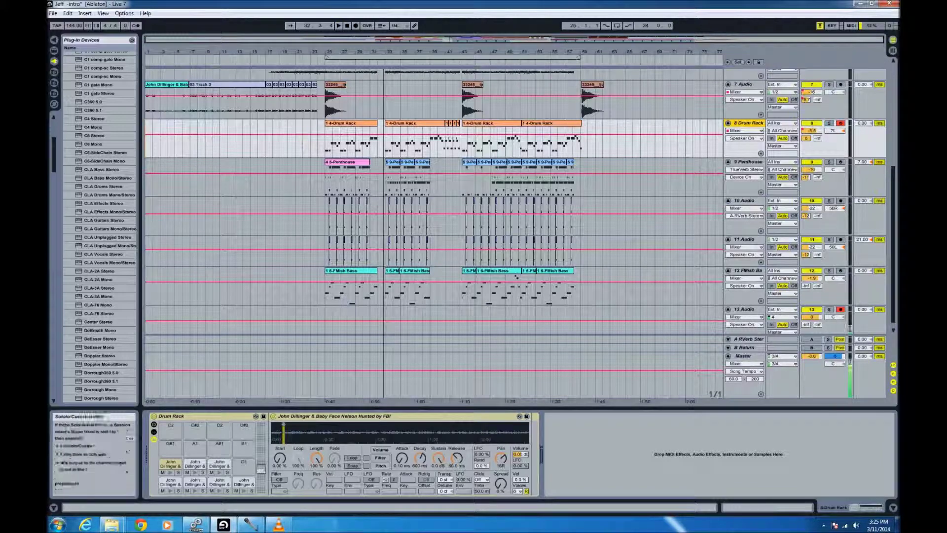
{"action": "left_click", "coordinate": [347, 25]}
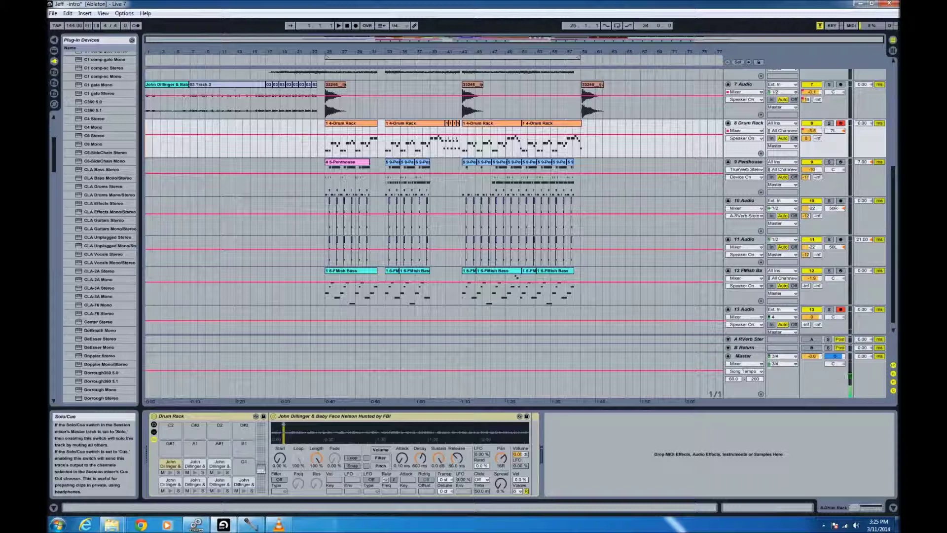
- Show the 9 Penthouse track's devices and audition the snare, closed hat, tambourine and hi-hat samples in Impulse
{"action": "key", "text": "Down"}
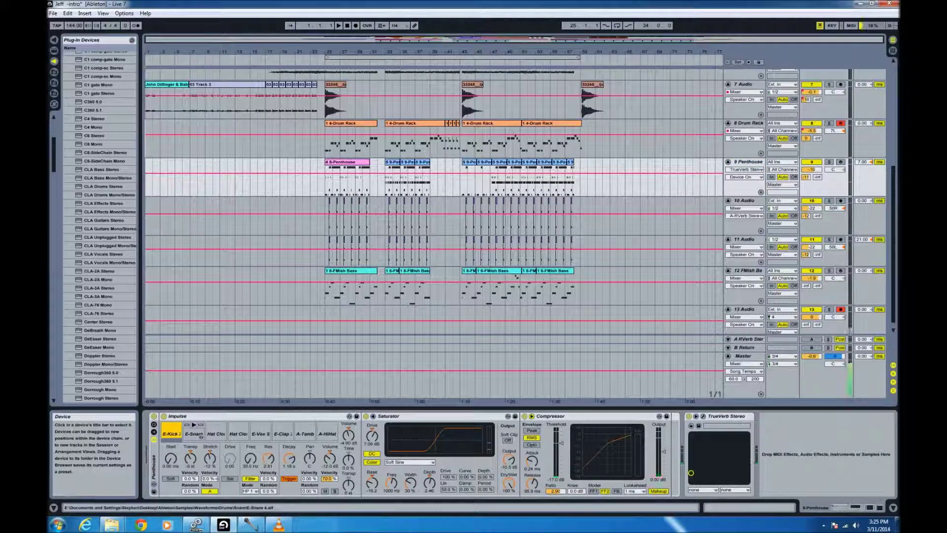
{"action": "left_click", "coordinate": [197, 435]}
{"action": "left_click", "coordinate": [224, 436]}
{"action": "left_click", "coordinate": [242, 436]}
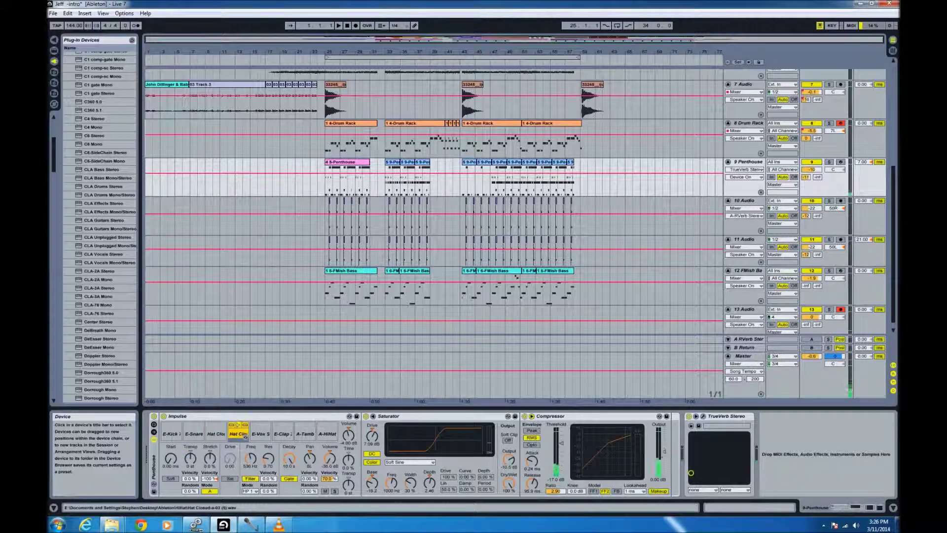
{"action": "left_click", "coordinate": [308, 436]}
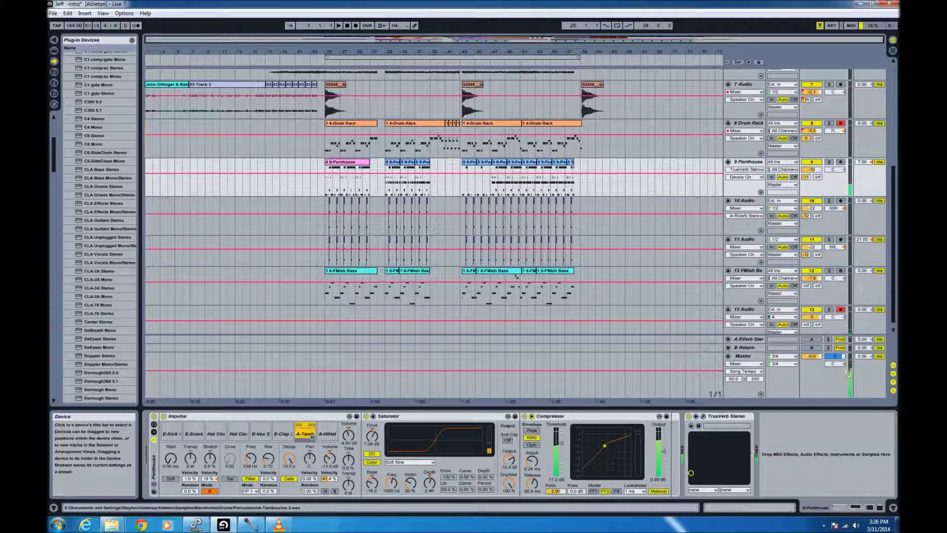
{"action": "left_click", "coordinate": [328, 436]}
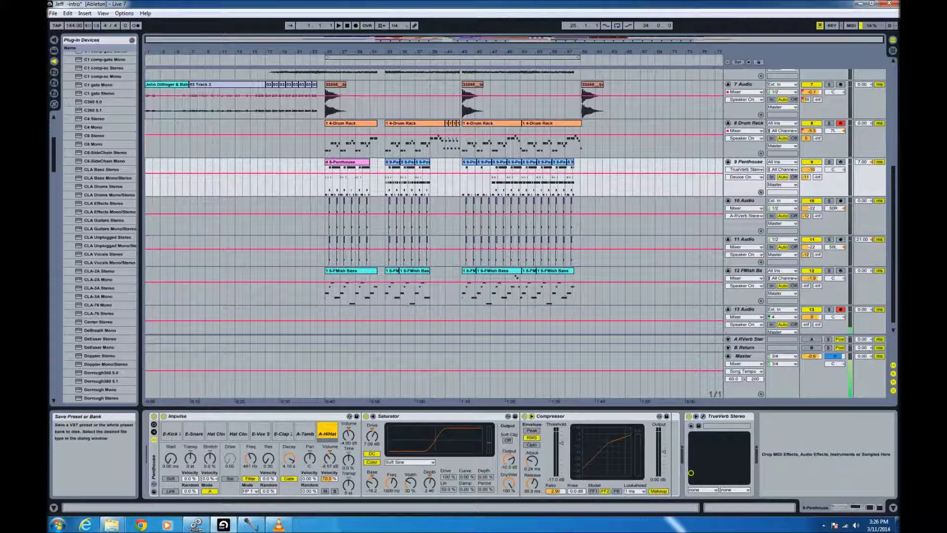
- Open the TrueVerb Stereo editor of the 9 Penthouse track and play that track soloed from bar 33
{"action": "left_click", "coordinate": [703, 416]}
{"action": "left_click_drag", "start_coordinate": [247, 126], "coordinate": [201, 202]}
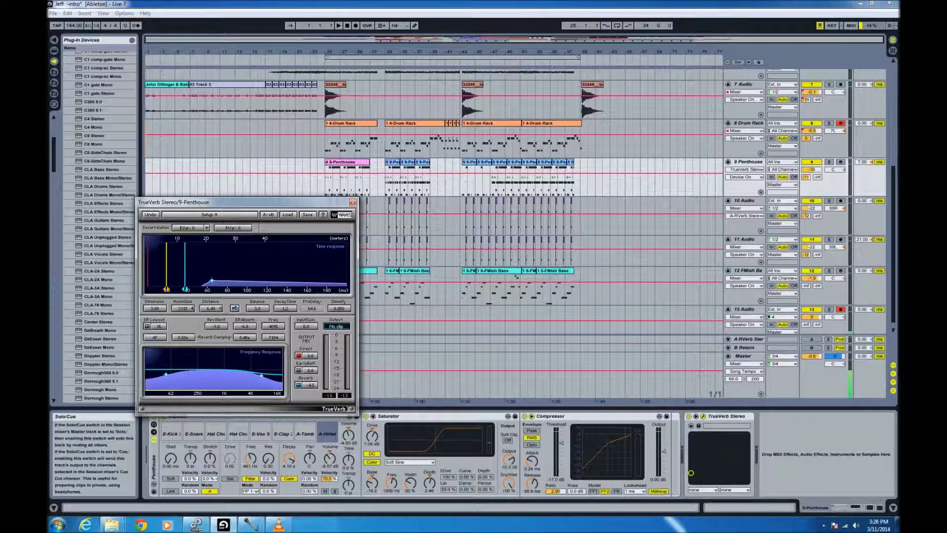
{"action": "left_click", "coordinate": [830, 162]}
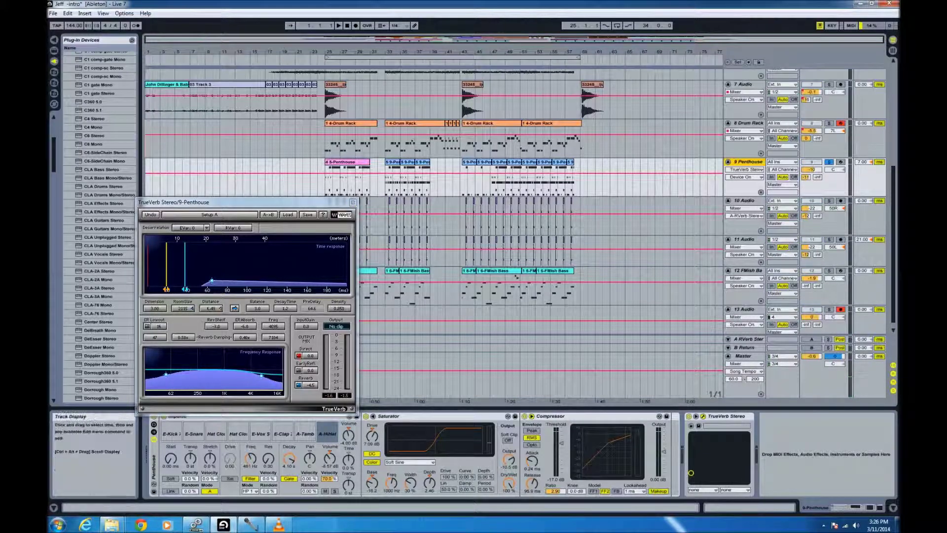
{"action": "left_click", "coordinate": [389, 52]}
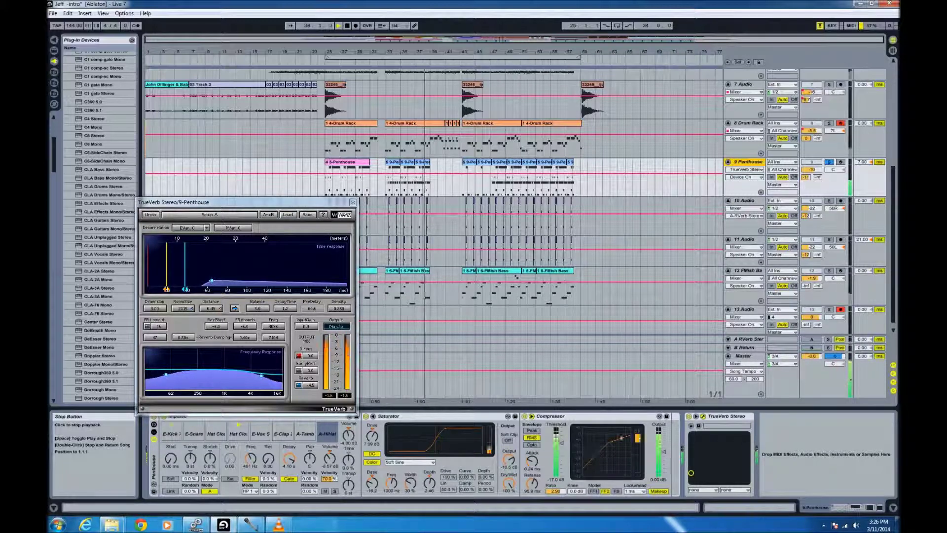
{"action": "left_click", "coordinate": [347, 25]}
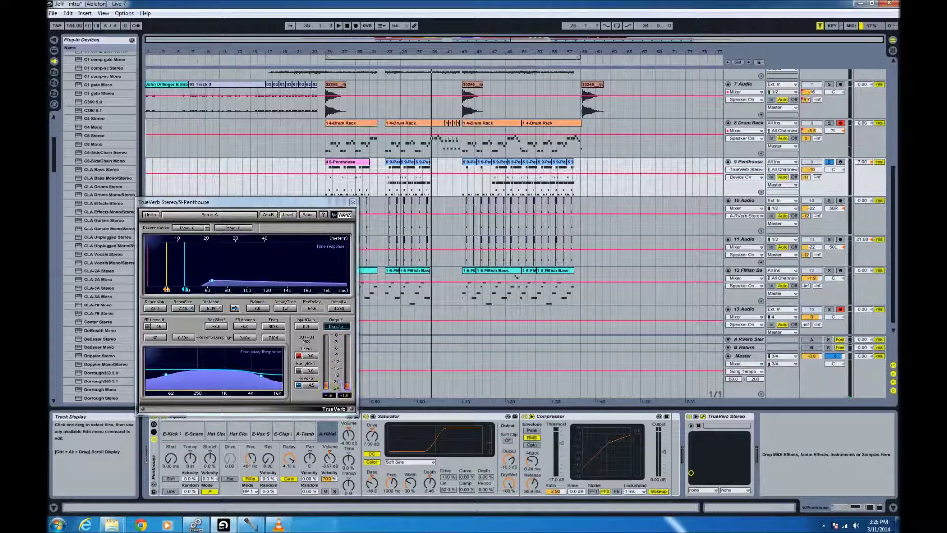
{"action": "left_click", "coordinate": [829, 162]}
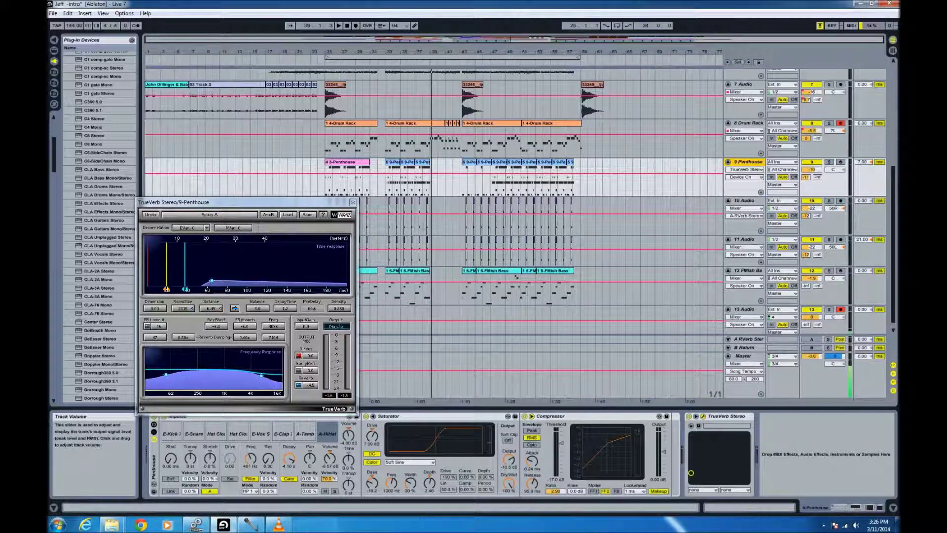
- Select the 10 Audio track and examine its clap clips up close alongside those on the 11 Audio track
{"action": "left_click", "coordinate": [812, 84]}
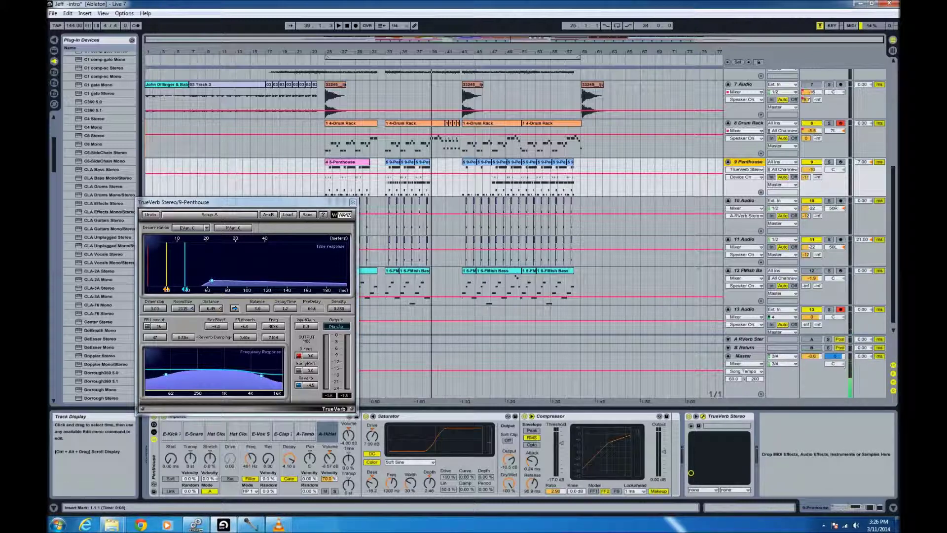
{"action": "left_click", "coordinate": [542, 217]}
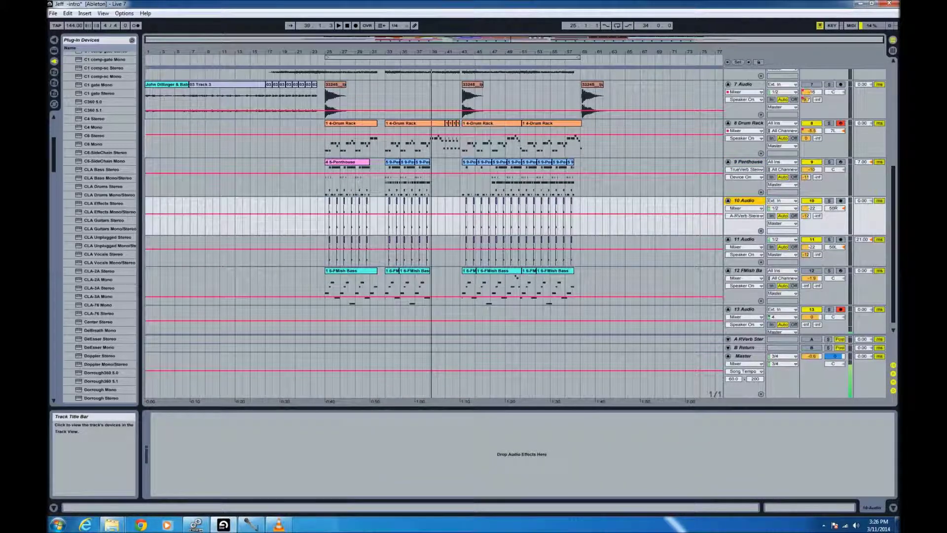
{"action": "key", "text": "plus"}
{"action": "key", "text": "plus"}
{"action": "key", "text": "plus"}
{"action": "key", "text": "plus"}
{"action": "key", "text": "plus"}
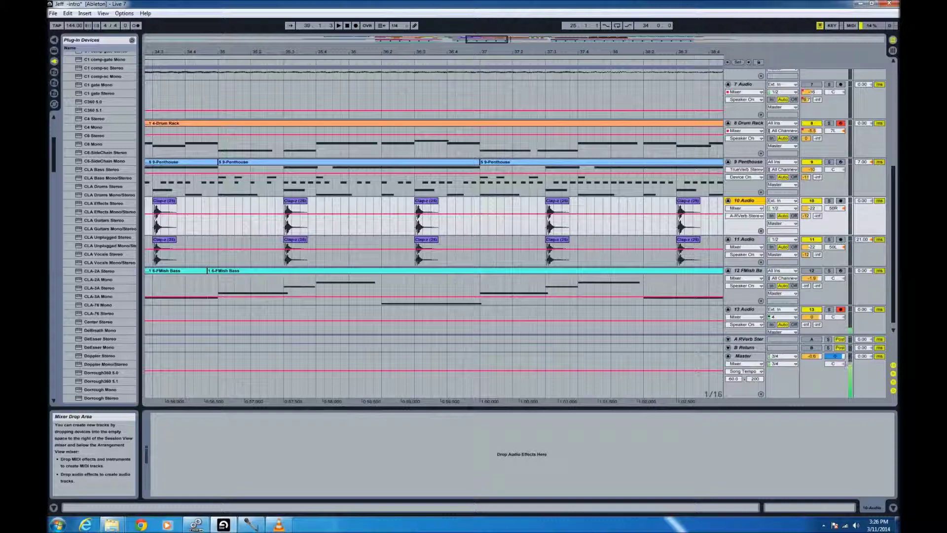
{"action": "key", "text": "minus"}
{"action": "key", "text": "minus"}
{"action": "key", "text": "minus"}
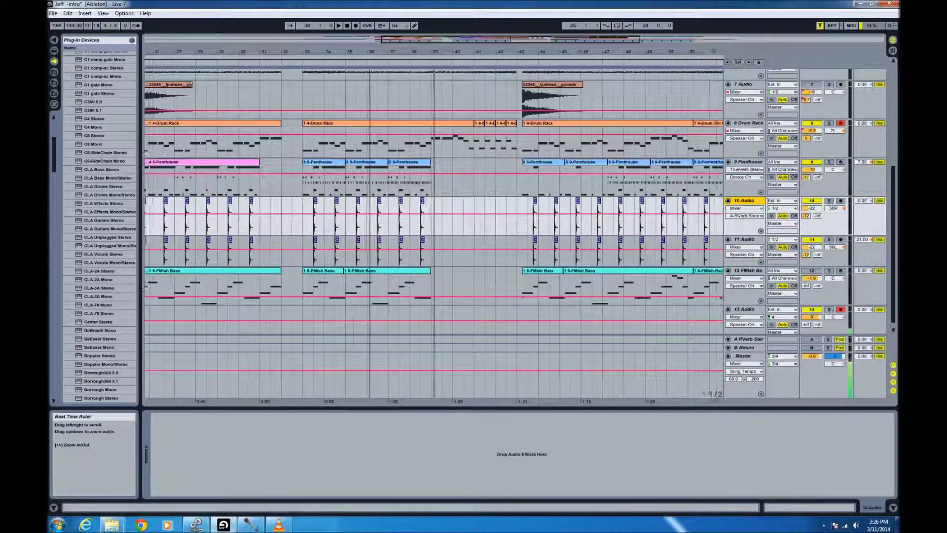
{"action": "key", "text": "minus"}
{"action": "key", "text": "minus"}
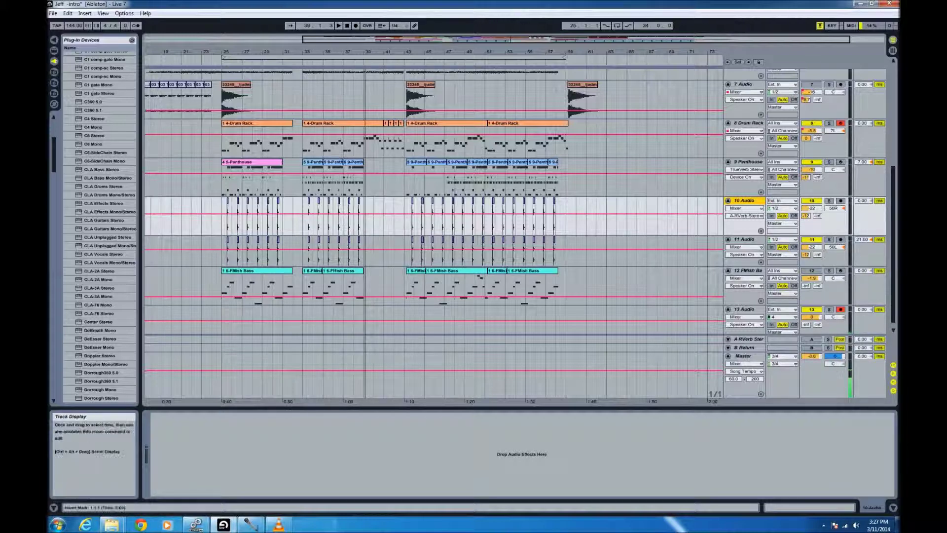
- Play the mix from bar 33 to hear the claps, ending with the 10 Audio track selected
{"action": "left_click", "coordinate": [302, 58]}
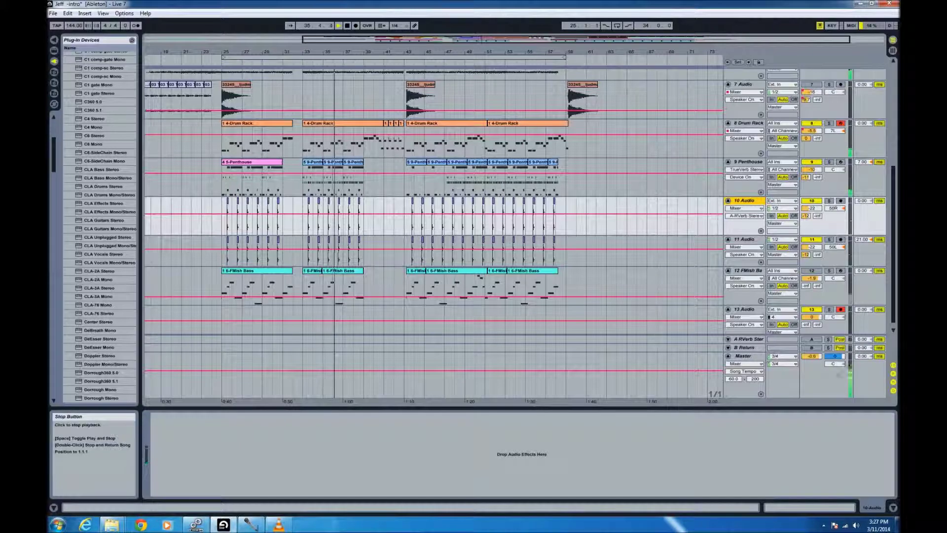
{"action": "left_click", "coordinate": [348, 26]}
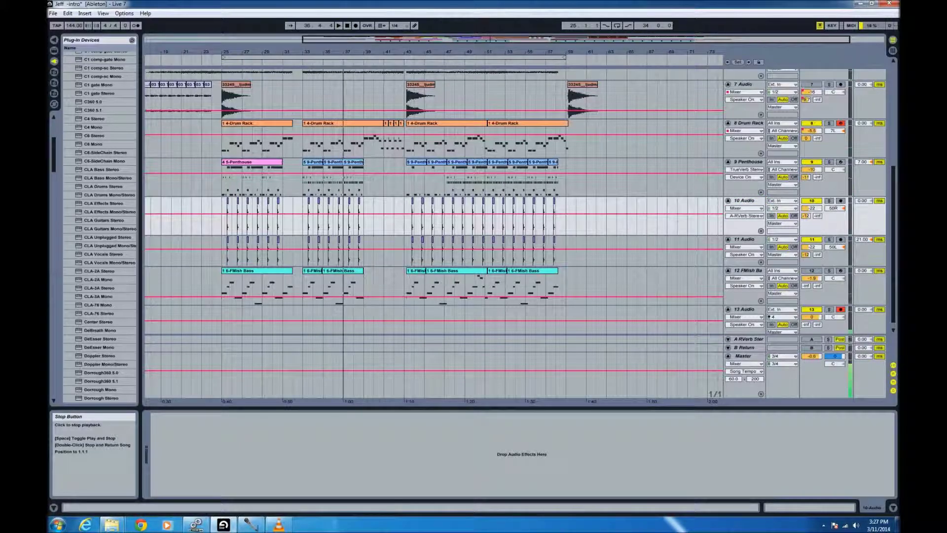
{"action": "left_click", "coordinate": [744, 201]}
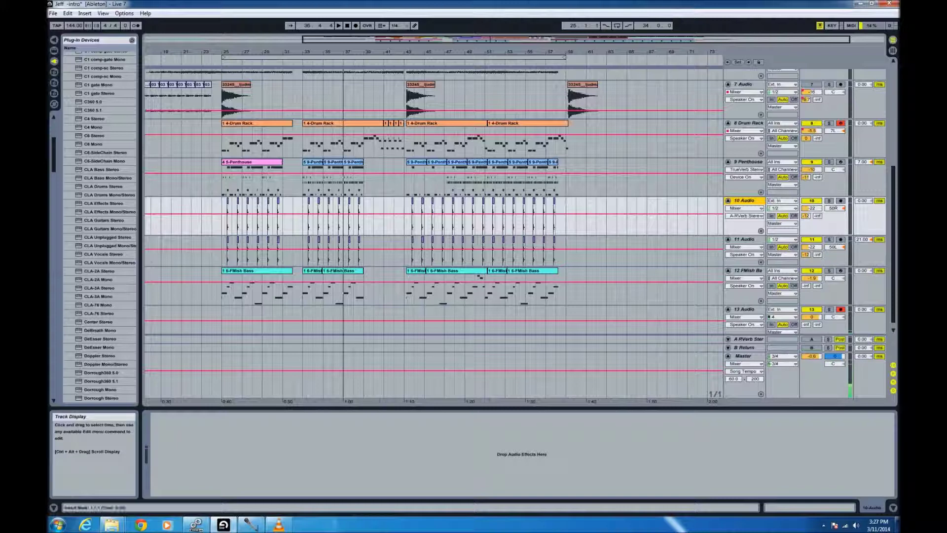
- Replay the section from bar 33 and listen through to the end of the FMish Bass clips
{"action": "left_click", "coordinate": [302, 55]}
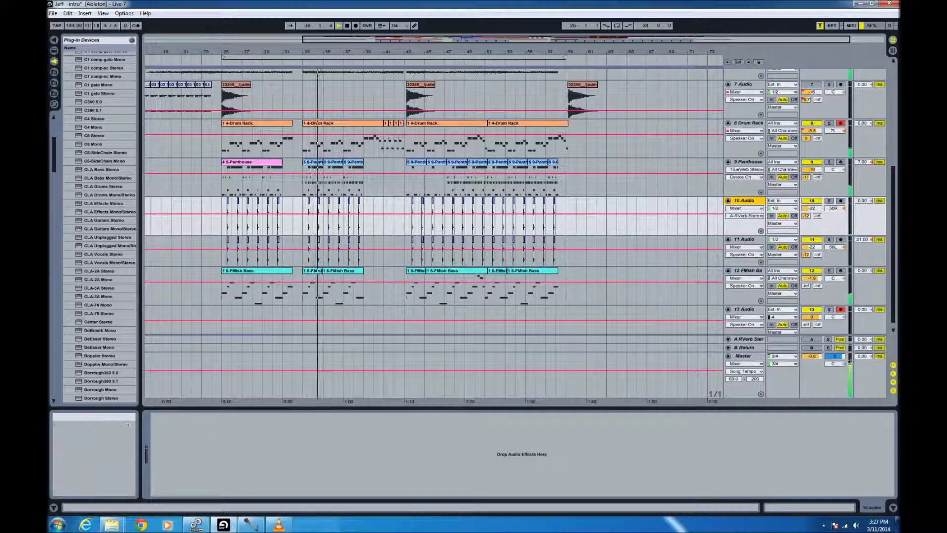
{"action": "scroll", "coordinate": [335, 154], "scroll_direction": "down", "scroll_amount": 1}
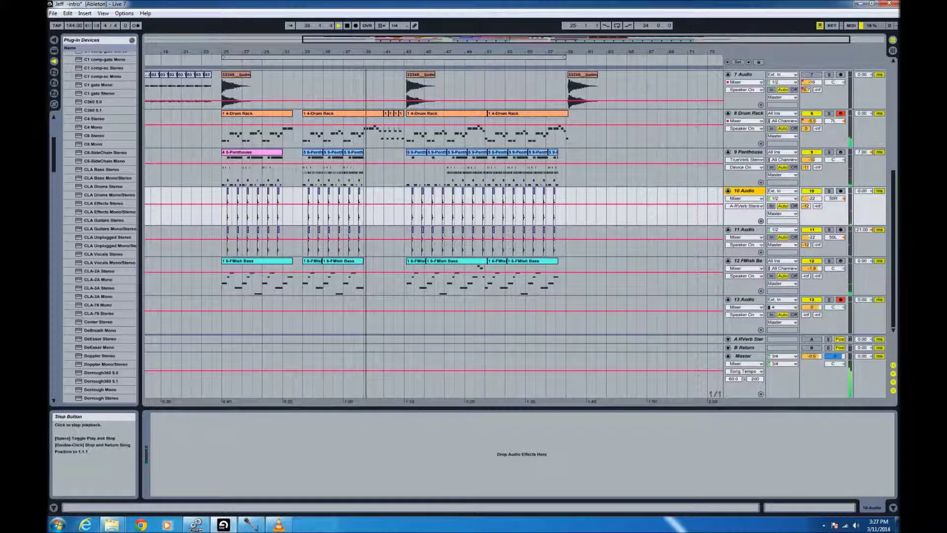
{"action": "left_click", "coordinate": [347, 25]}
- Play the full mix from bar 25 and listen through to about bar 31 across the drum, Penthouse, clap and bass tracks
{"action": "left_click_drag", "start_coordinate": [347, 52], "coordinate": [416, 41]}
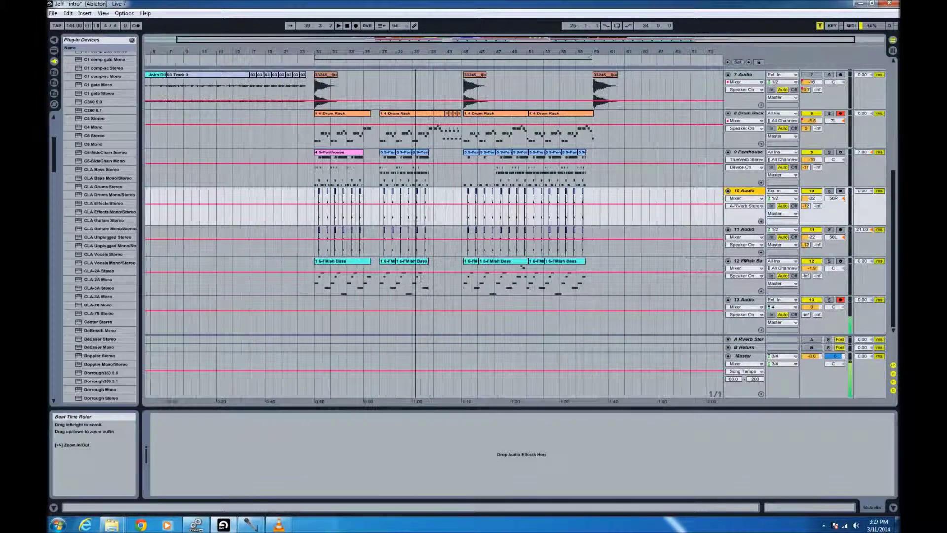
{"action": "scroll", "coordinate": [435, 222], "scroll_direction": "up", "scroll_amount": 8}
{"action": "scroll", "coordinate": [434, 222], "scroll_direction": "down", "scroll_amount": 6}
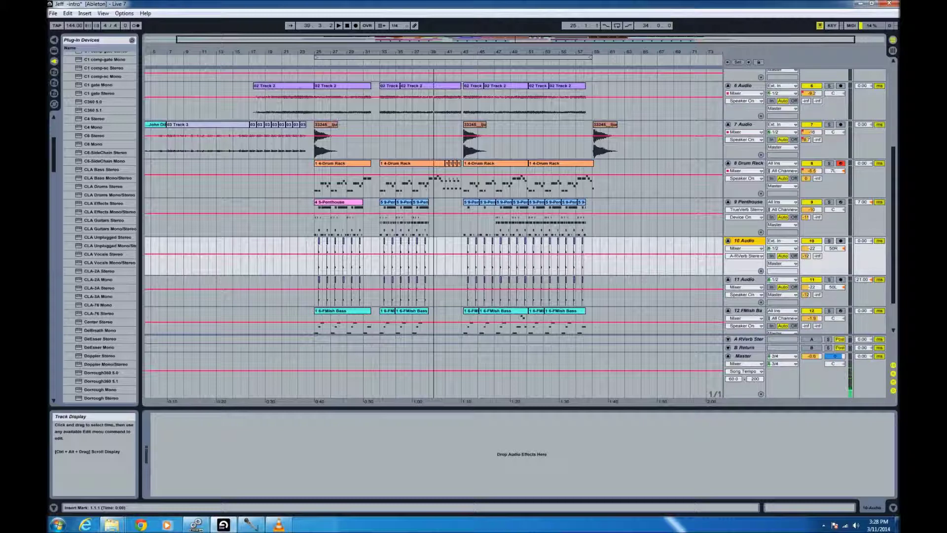
{"action": "left_click", "coordinate": [316, 52]}
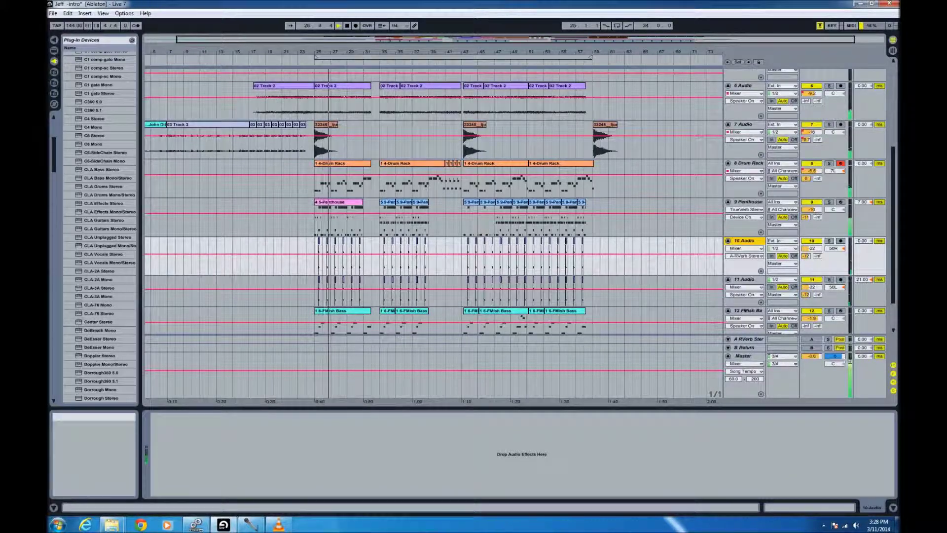
{"action": "scroll", "coordinate": [519, 231], "scroll_direction": "down", "scroll_amount": 2}
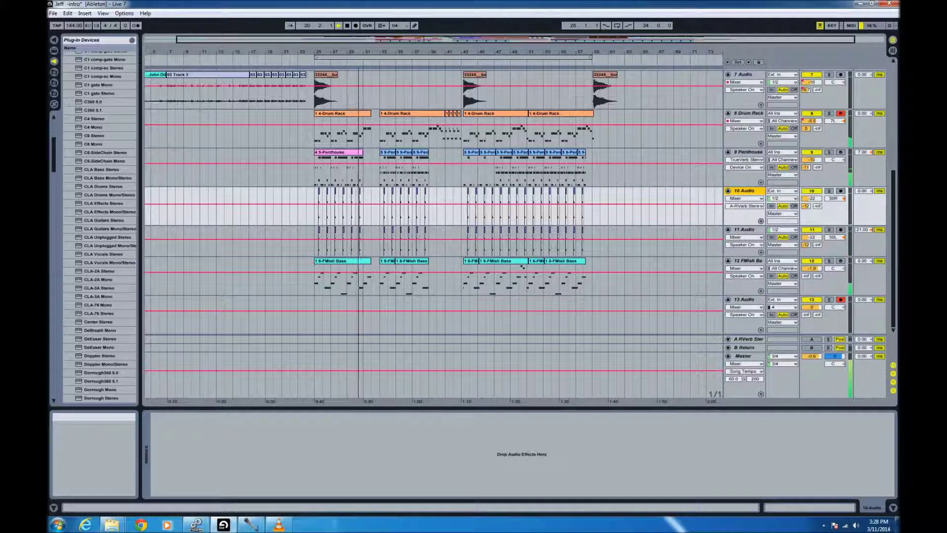
{"action": "key", "text": "space"}
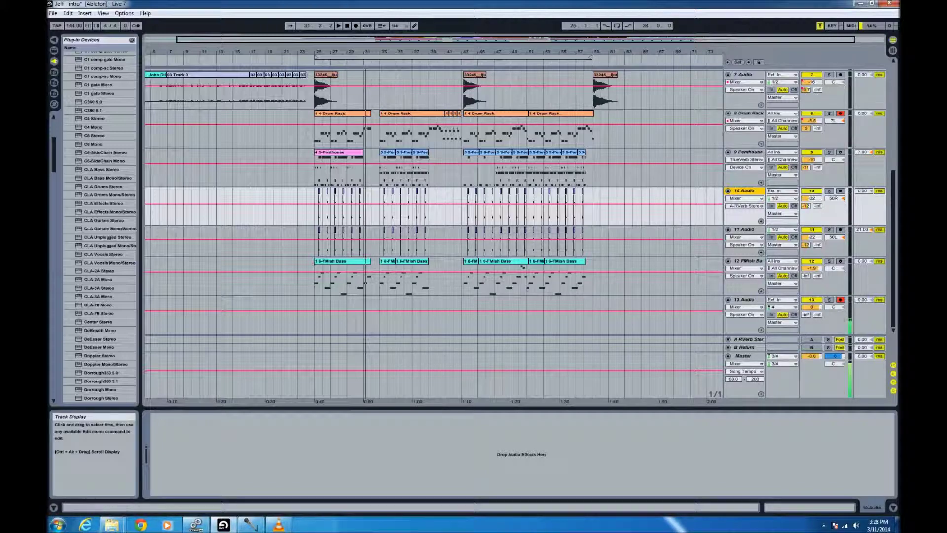
- Open the RVerb Stereo editor on return track A and inspect the 9 Penthouse track's send to that reverb
{"action": "left_click", "coordinate": [746, 339]}
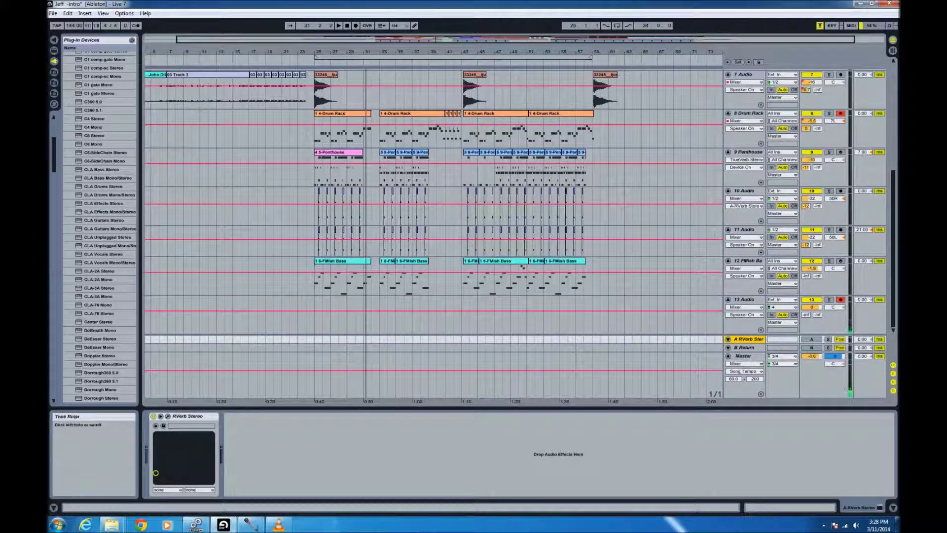
{"action": "left_click", "coordinate": [169, 416]}
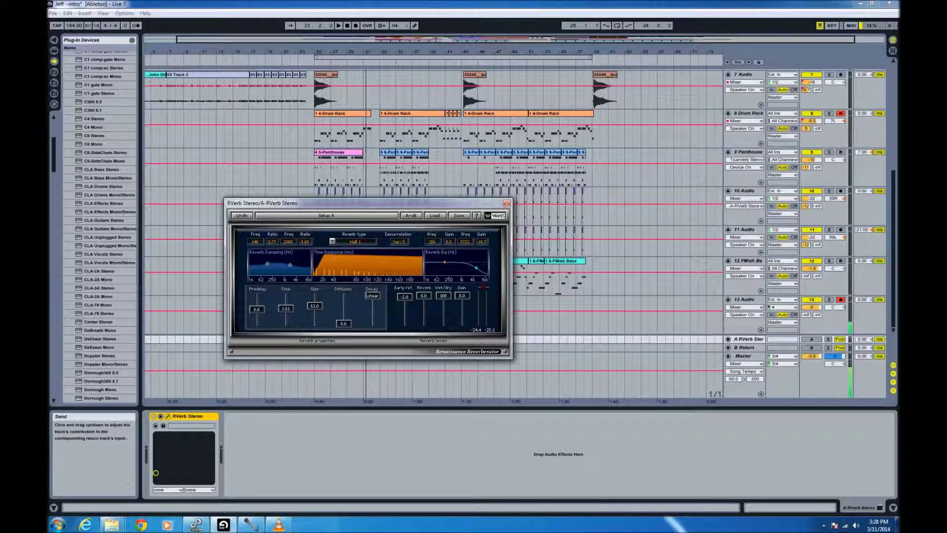
{"action": "left_click", "coordinate": [807, 167]}
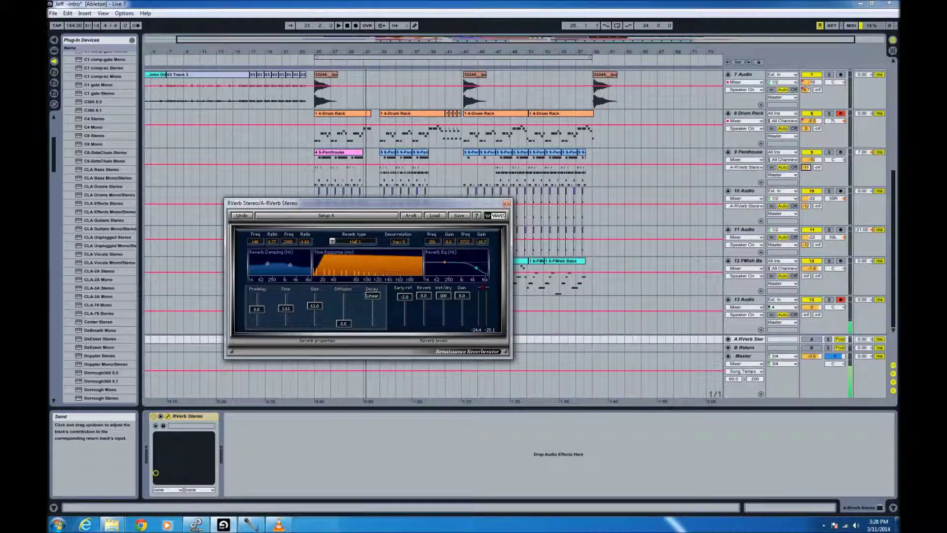
{"action": "left_click_drag", "start_coordinate": [806, 167], "coordinate": [806, 178]}
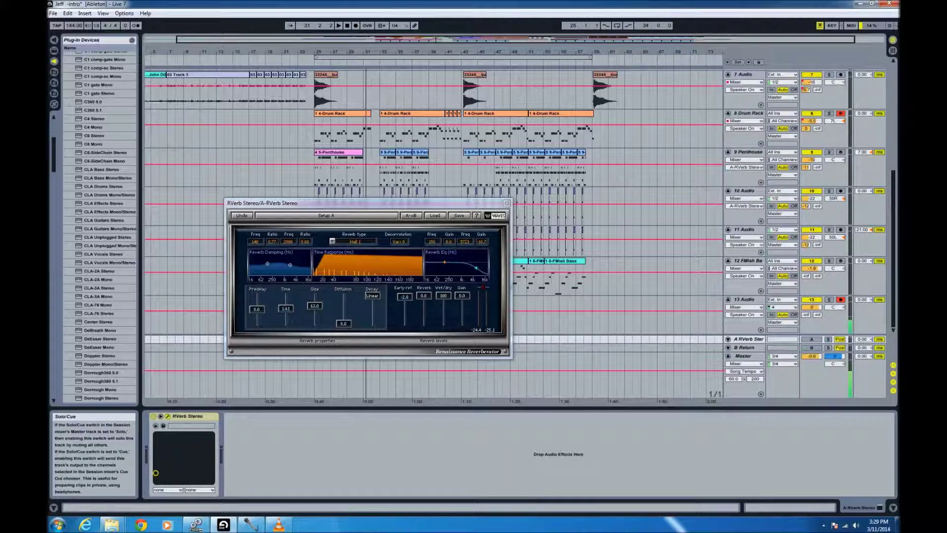
- Play return track A soloed from bar 25, unsolo it during playback and listen to the full mix until about bar 43
{"action": "left_click", "coordinate": [828, 339]}
{"action": "left_click", "coordinate": [316, 52]}
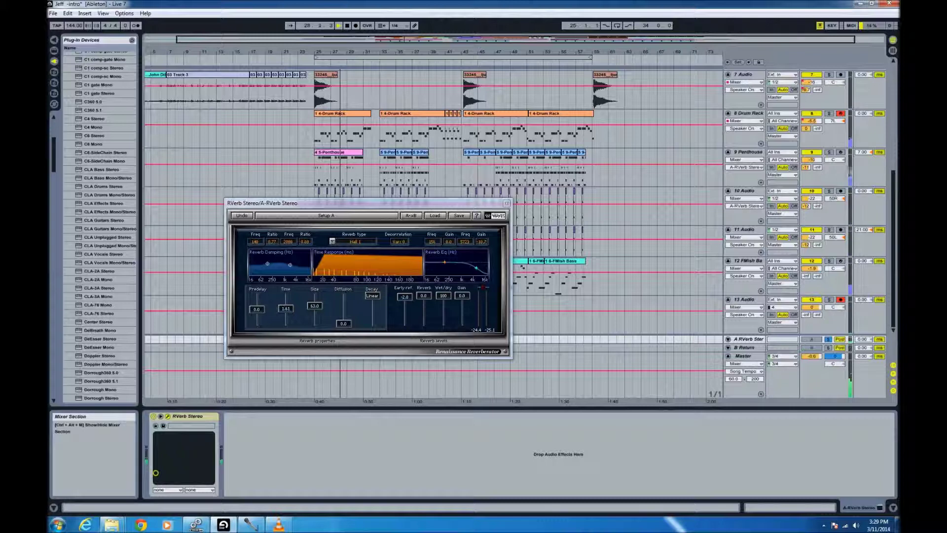
{"action": "left_click", "coordinate": [828, 299]}
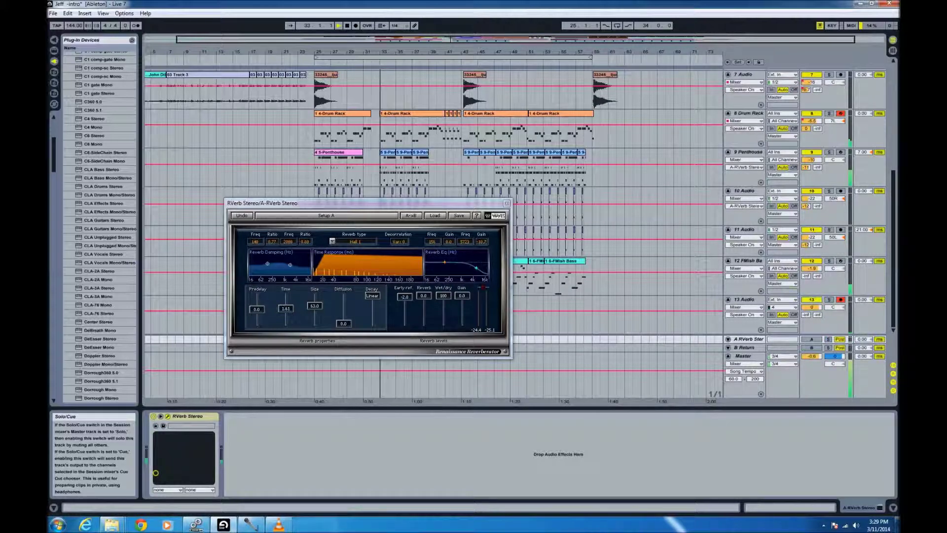
{"action": "left_click", "coordinate": [829, 300]}
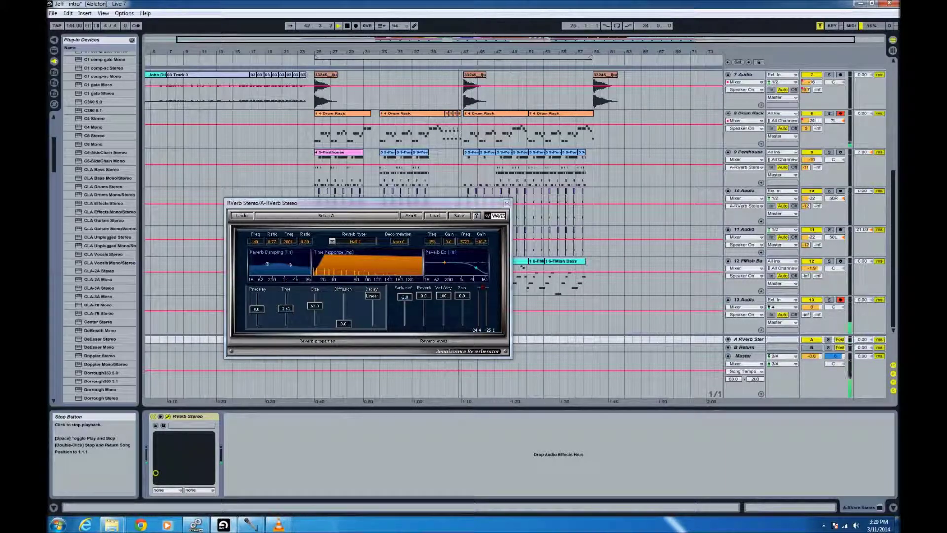
{"action": "key", "text": "space"}
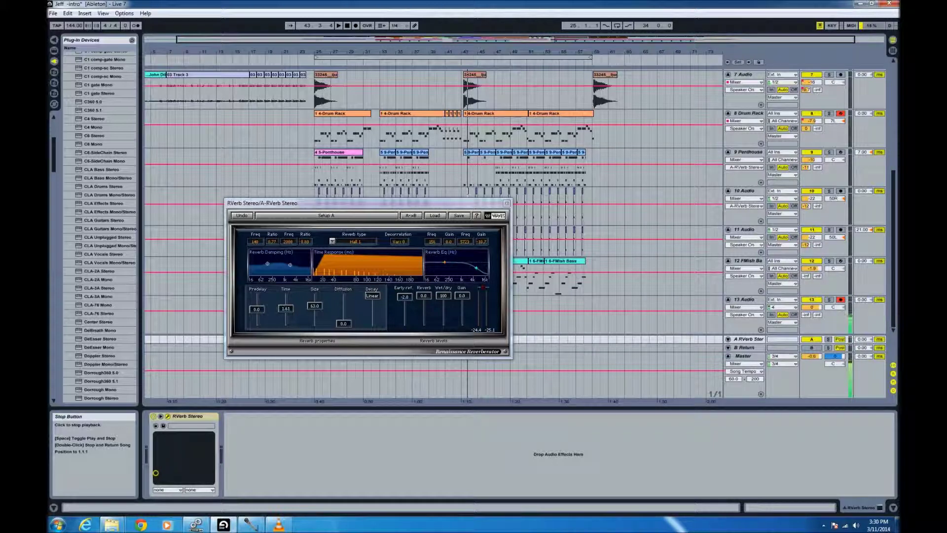